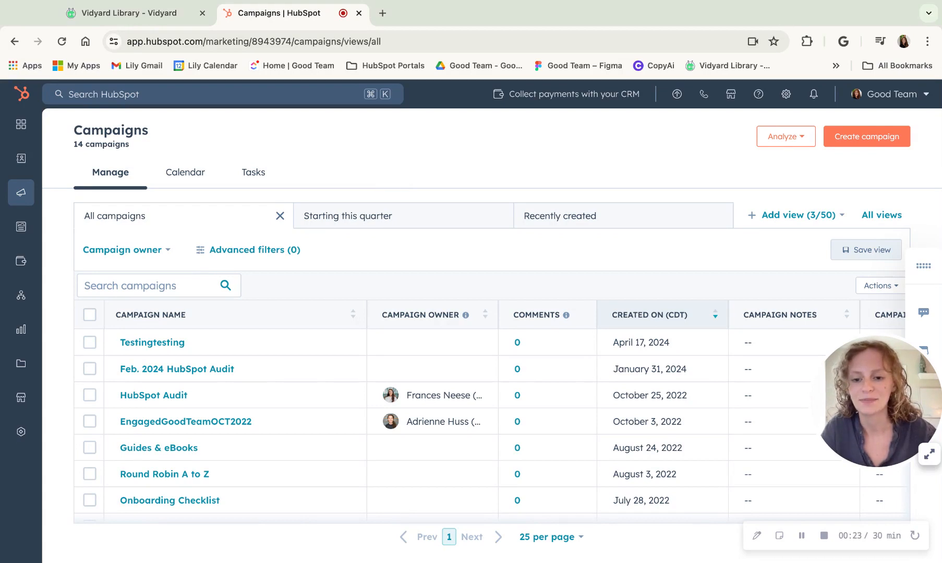
Open the Campaigns page and review the fields for creating a campaign from scratch, closing the form without creating one.
mouse_move(20, 202)
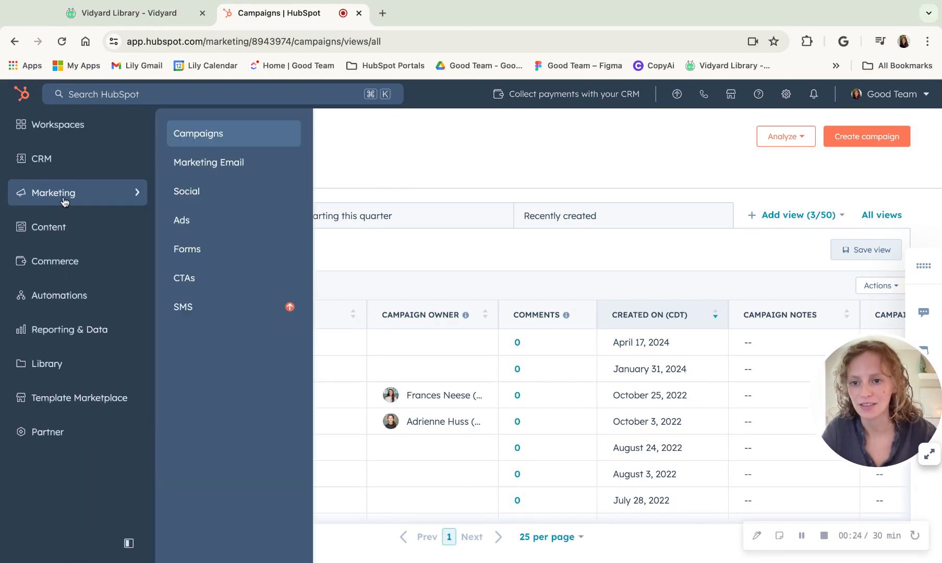
click(225, 135)
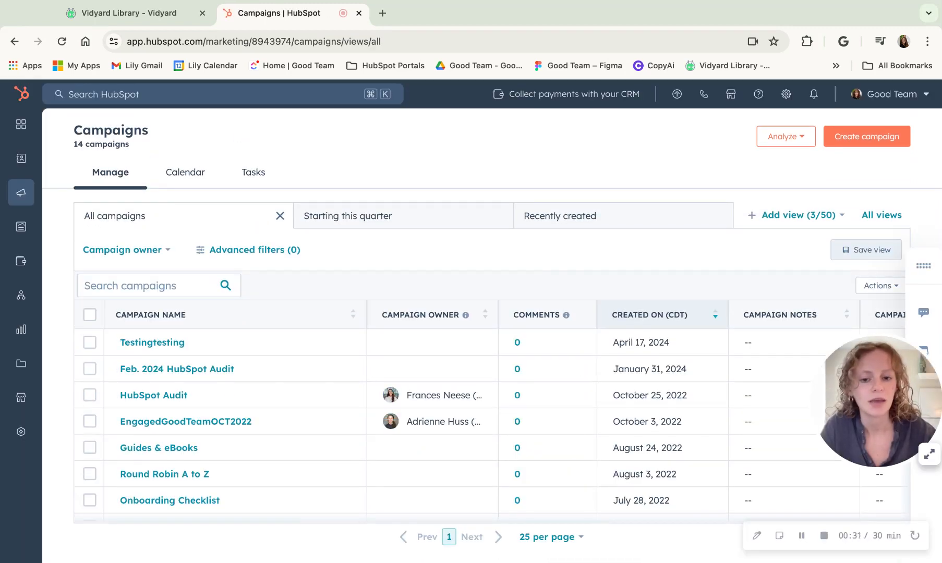
click(857, 139)
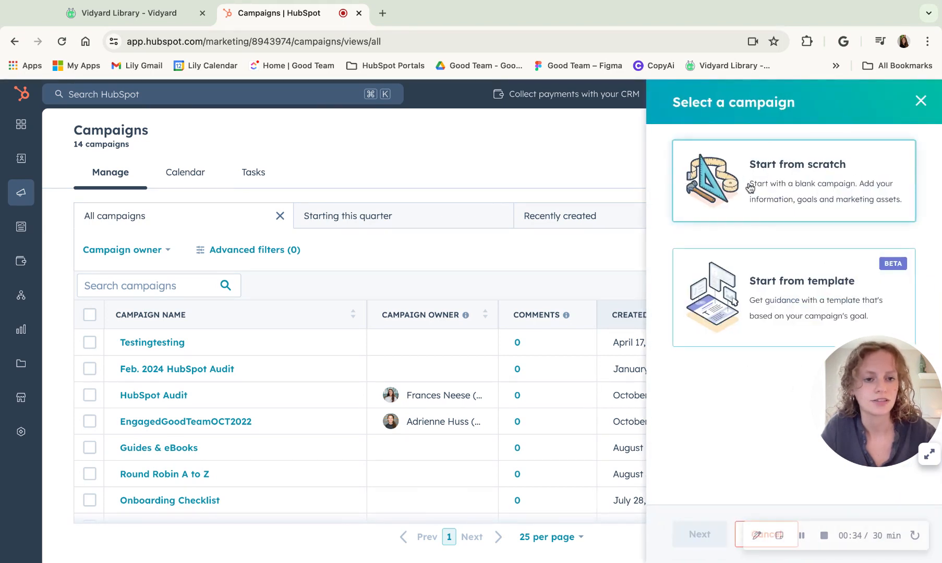
click(718, 194)
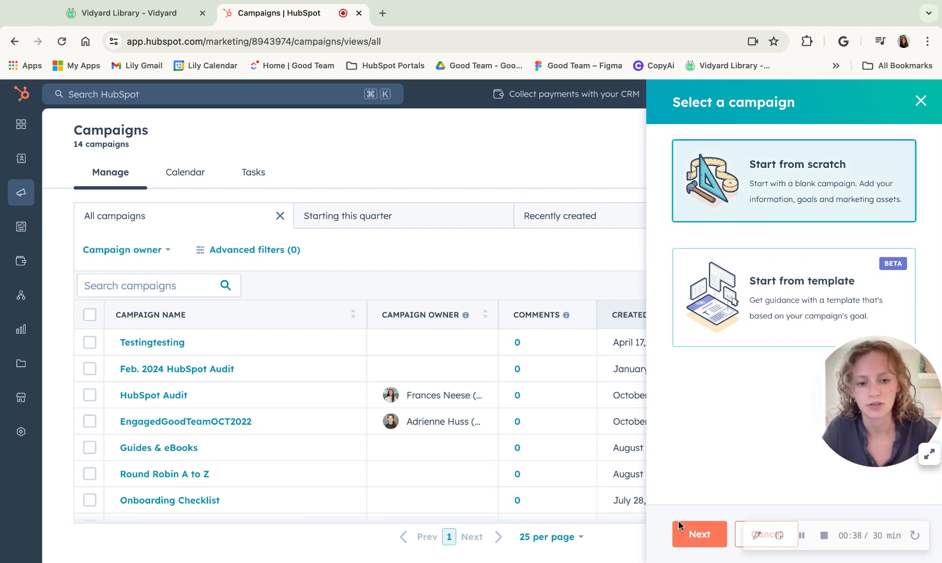
click(704, 544)
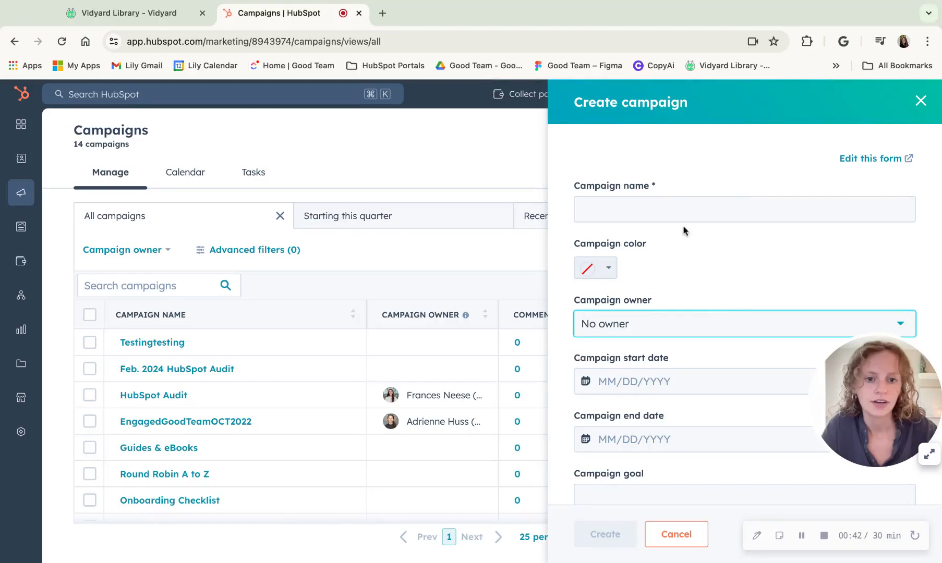
scroll(699, 416, down, 1)
scroll(699, 416, down, 1)
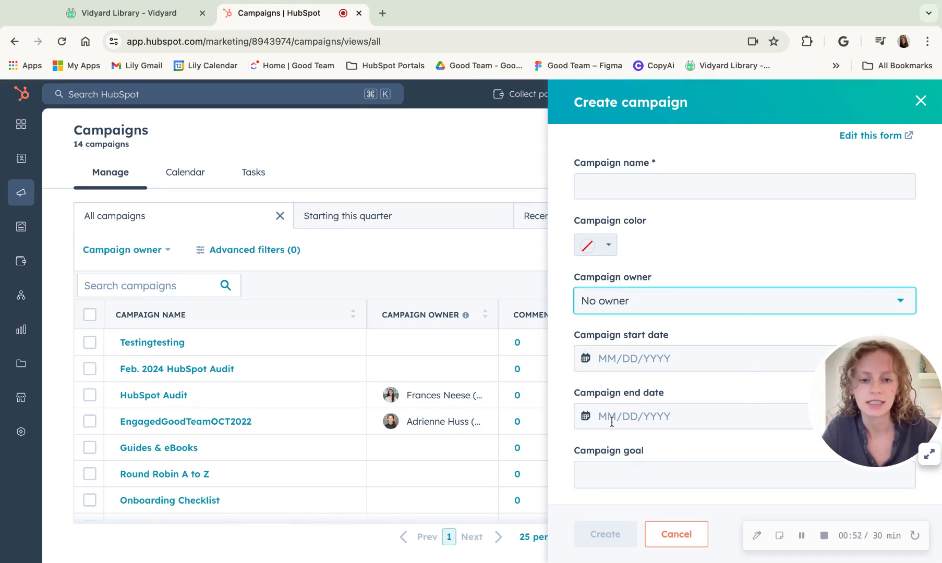
scroll(611, 422, down, 2)
scroll(612, 422, down, 3)
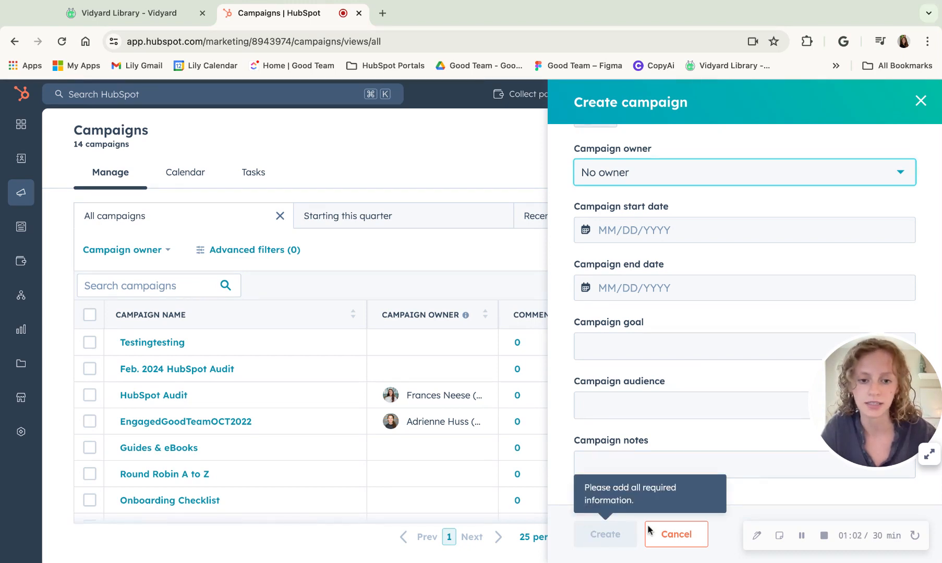
click(676, 534)
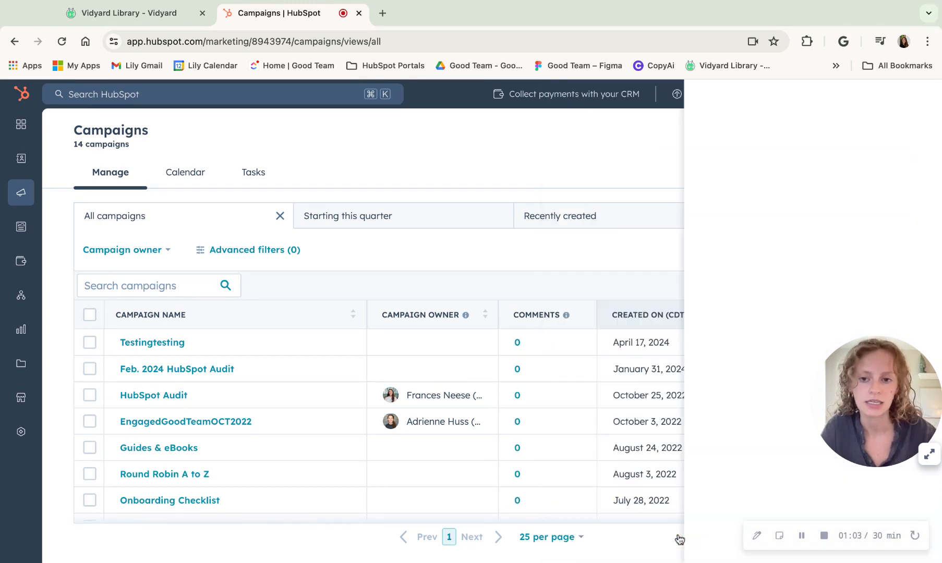
Open the Testingtesting campaign and bring up the existing forms that can be added to it as assets.
click(145, 342)
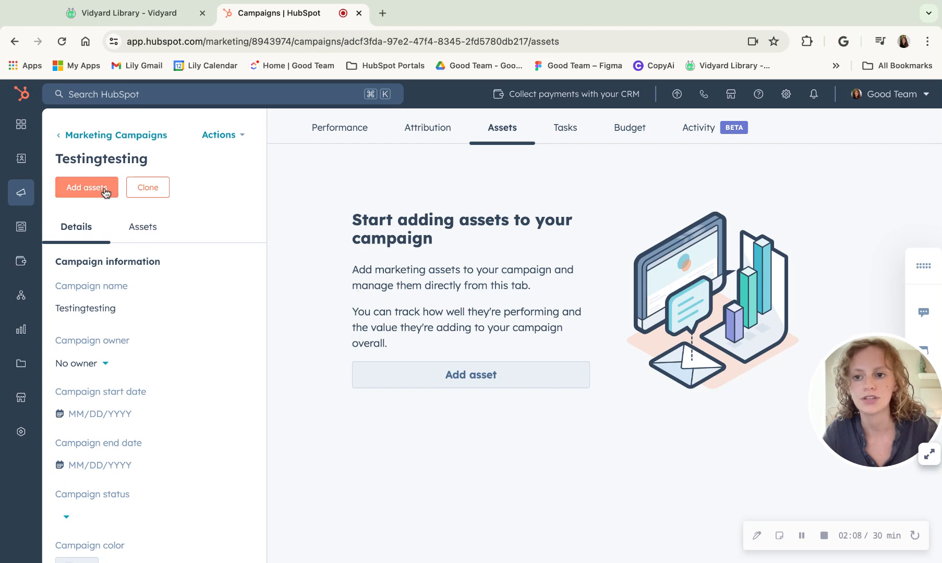
click(76, 192)
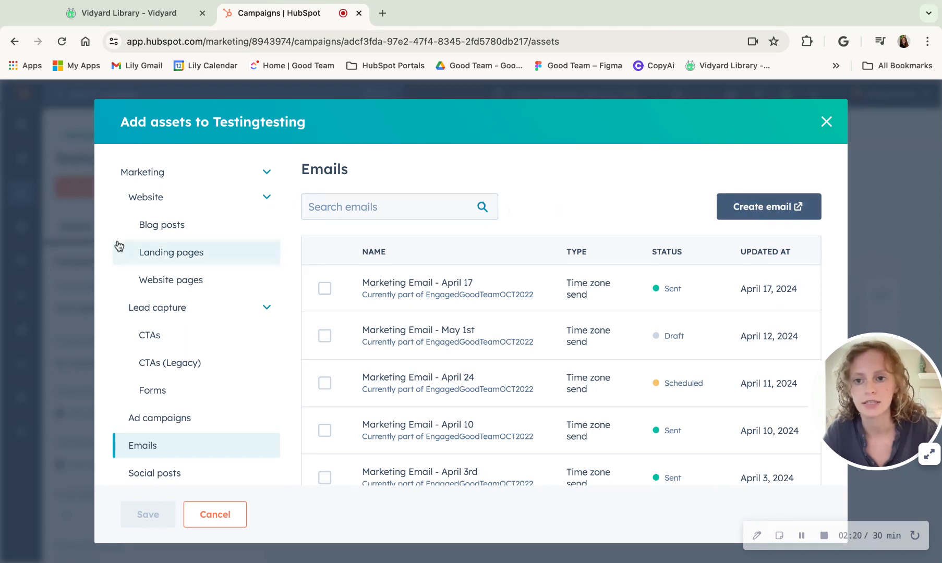
click(185, 235)
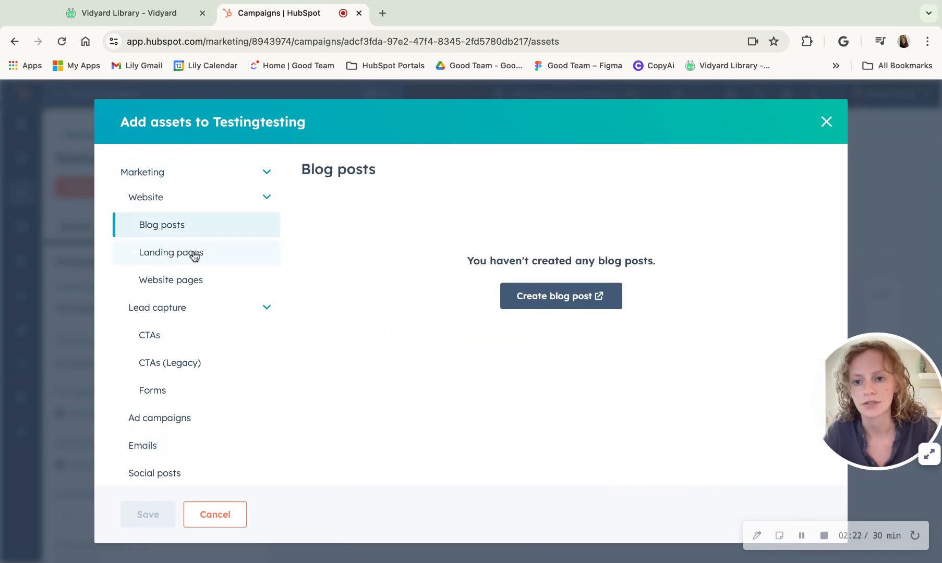
click(186, 392)
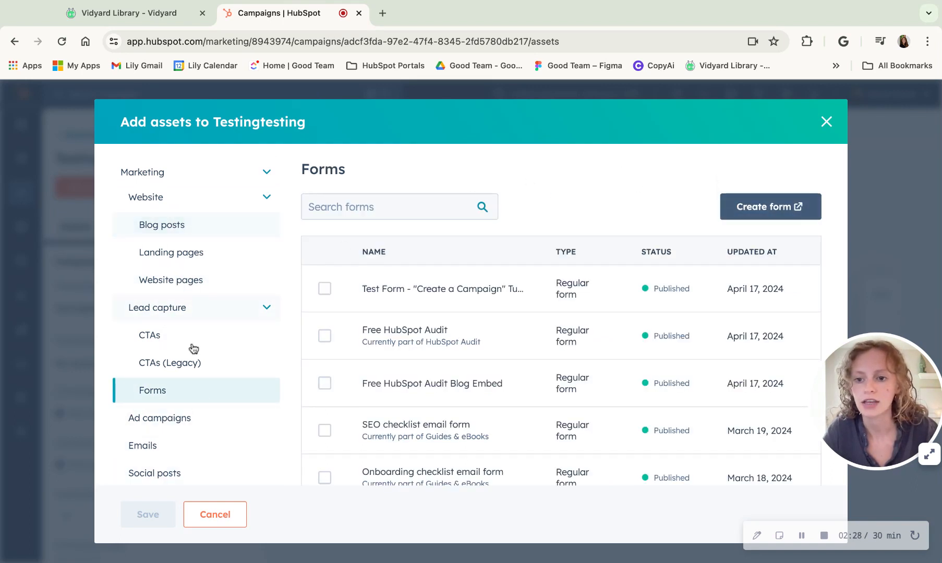
Add the published form 'Test Form - "Create a Campaign" Tutorial' to the Testingtesting campaign and save the selection.
scroll(199, 250, down, 1)
scroll(191, 248, down, 5)
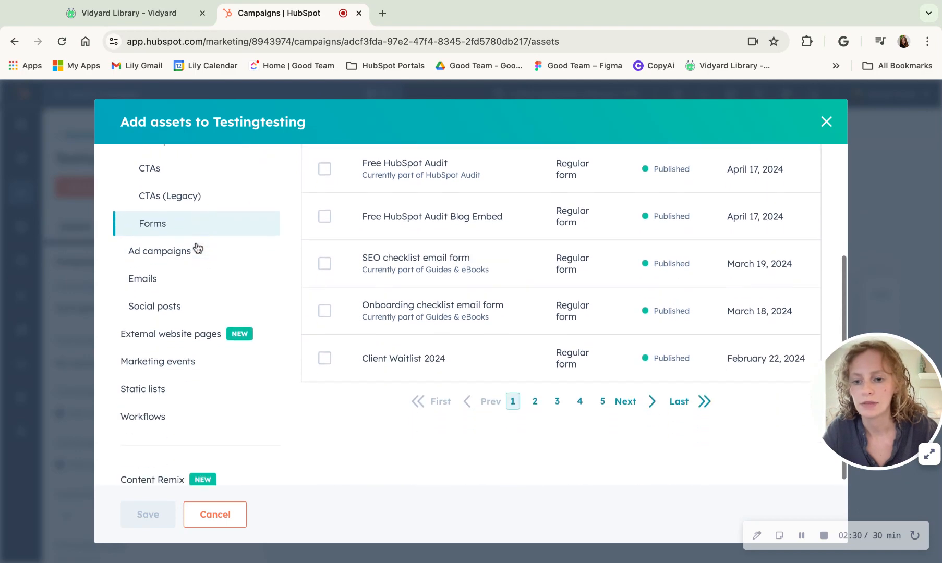
scroll(196, 246, up, 6)
scroll(178, 245, down, 5)
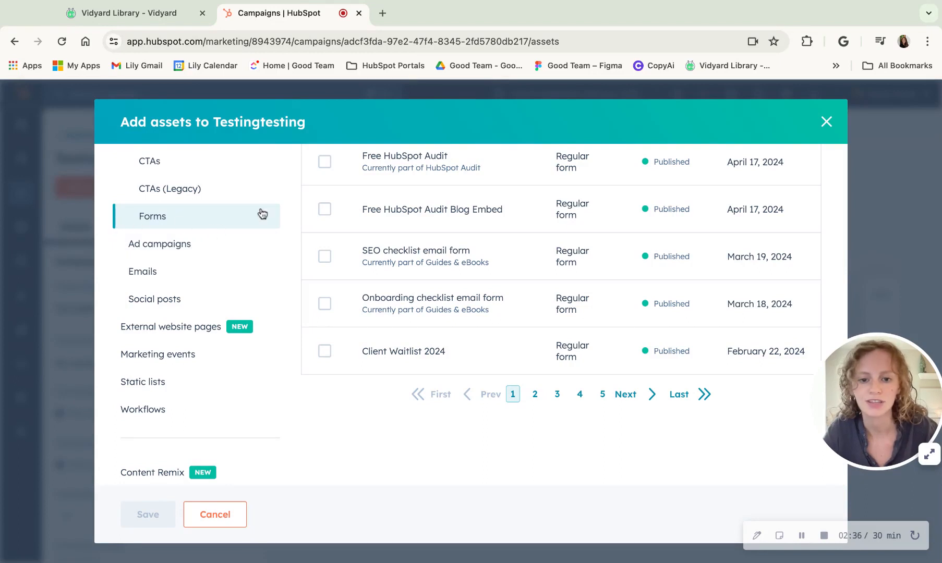
scroll(494, 253, up, 5)
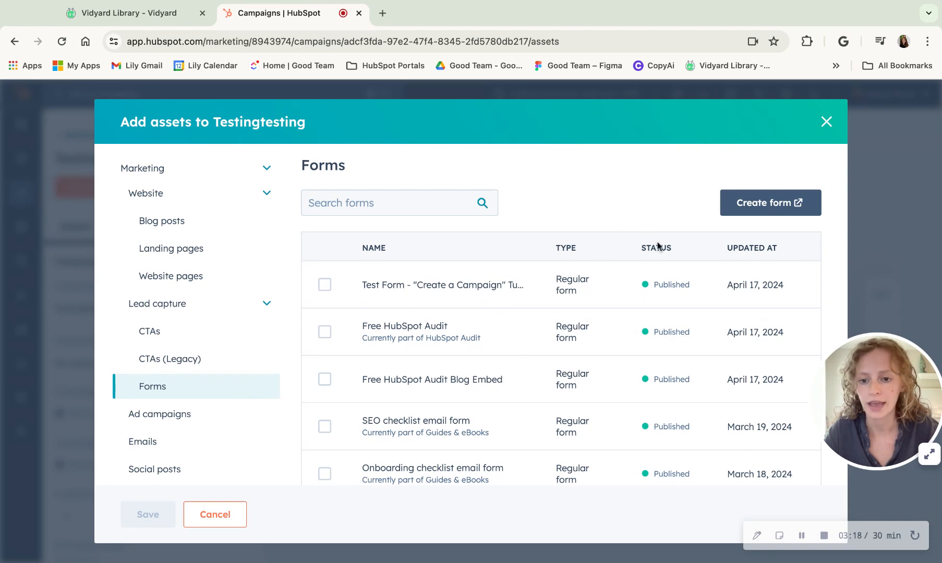
click(325, 285)
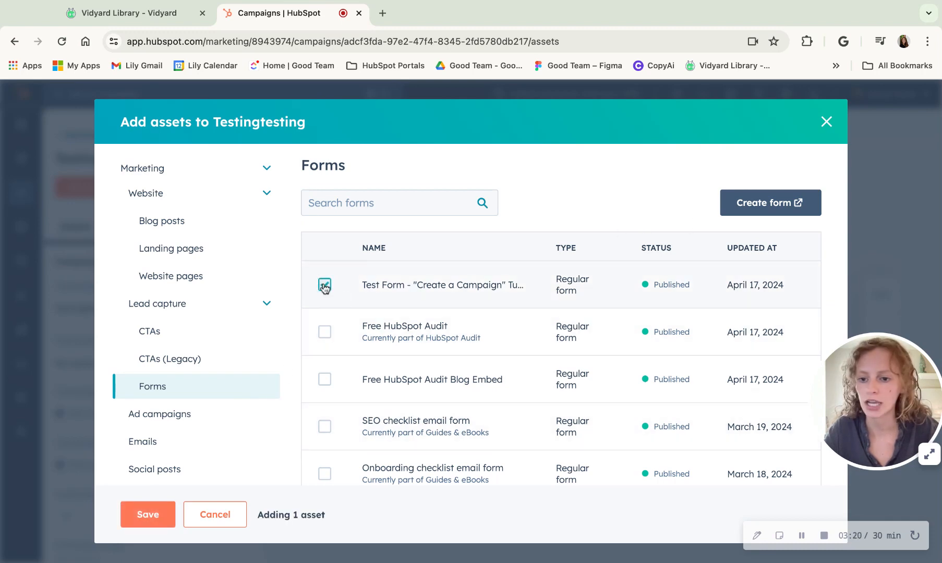
scroll(337, 445, down, 5)
scroll(338, 457, up, 5)
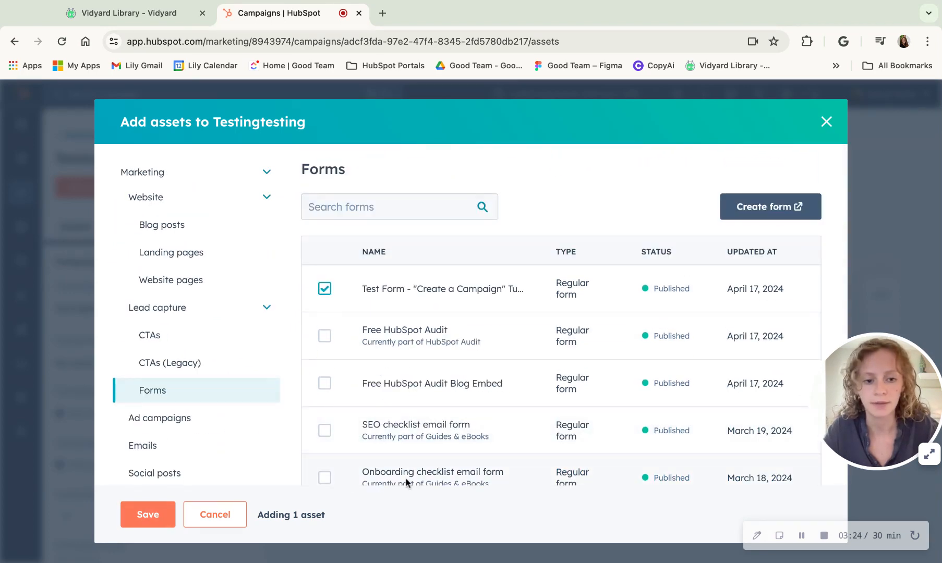
click(137, 518)
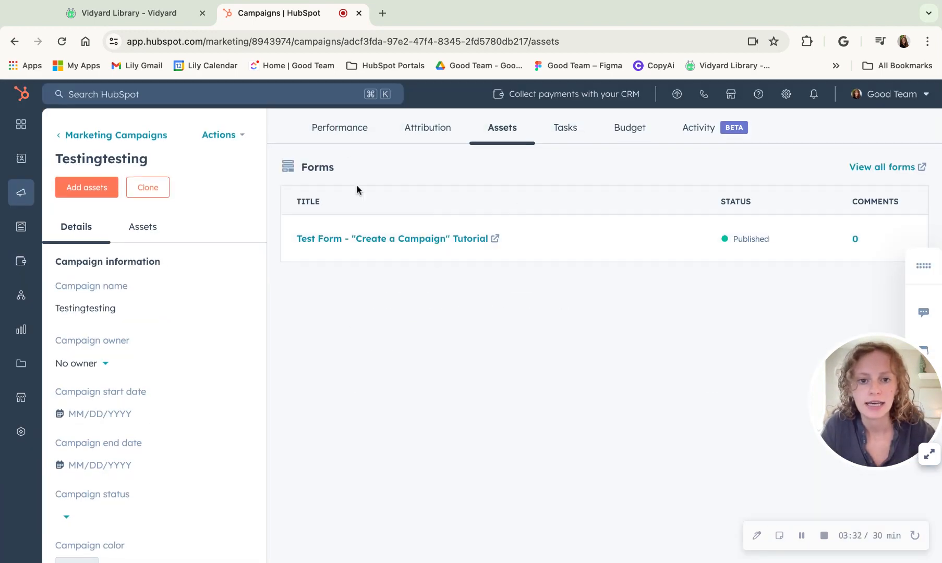
Review the campaign's performance report, covering the overview, revenue, new contacts and forms sections.
click(339, 129)
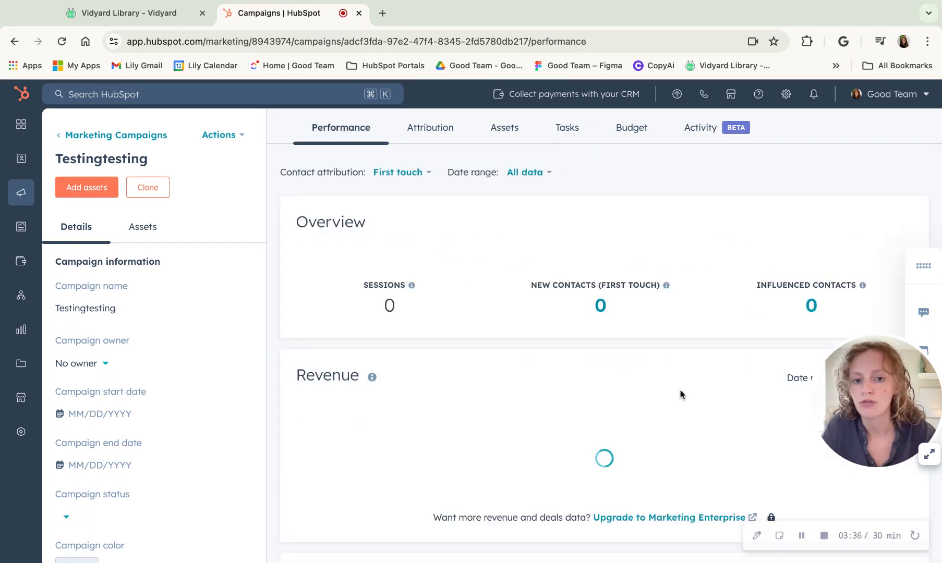
scroll(681, 395, down, 1)
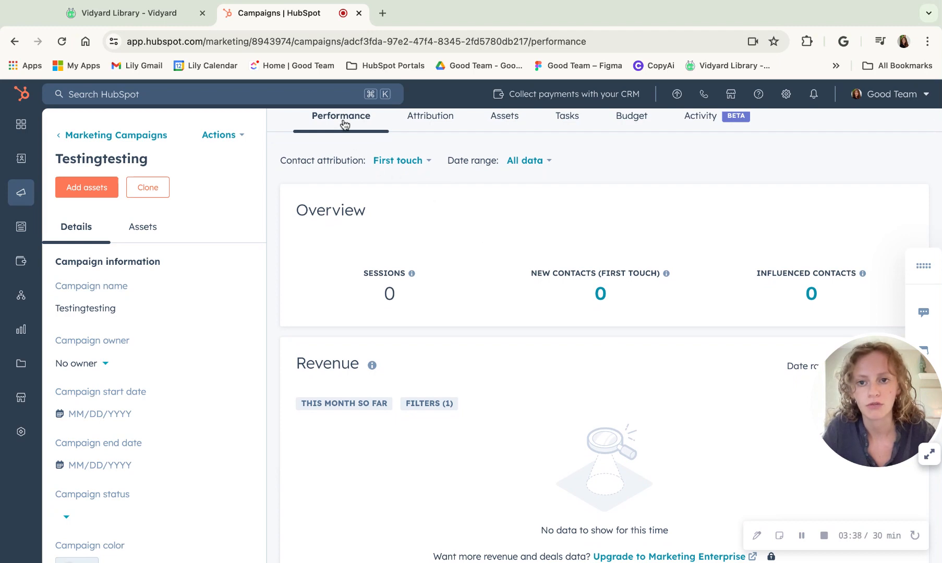
scroll(616, 404, down, 1)
scroll(615, 403, down, 10)
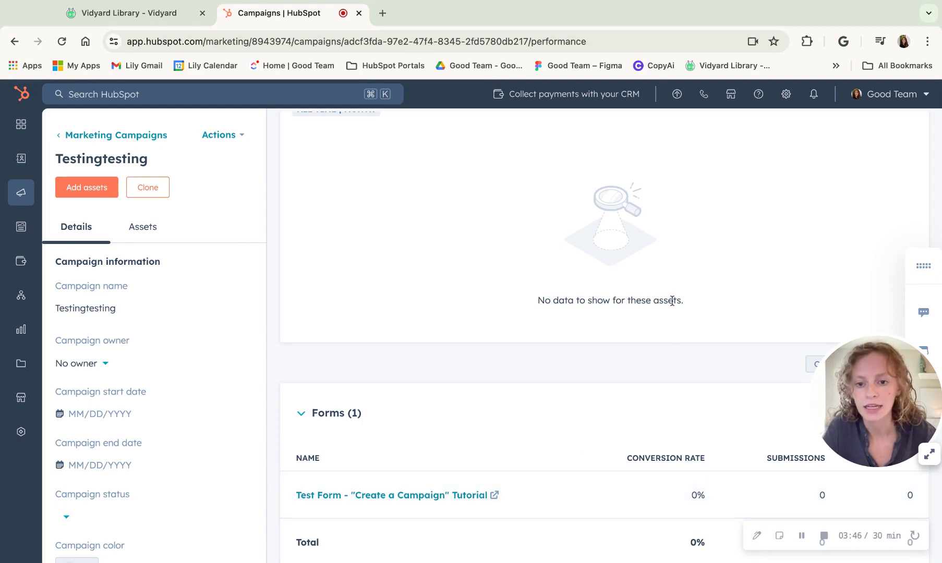
scroll(672, 301, up, 8)
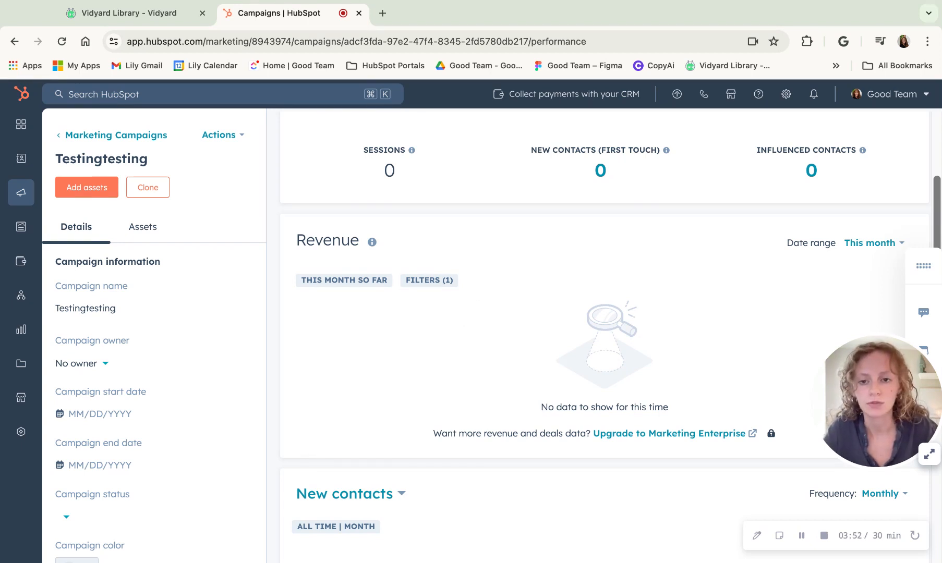
scroll(471, 311, down, 5)
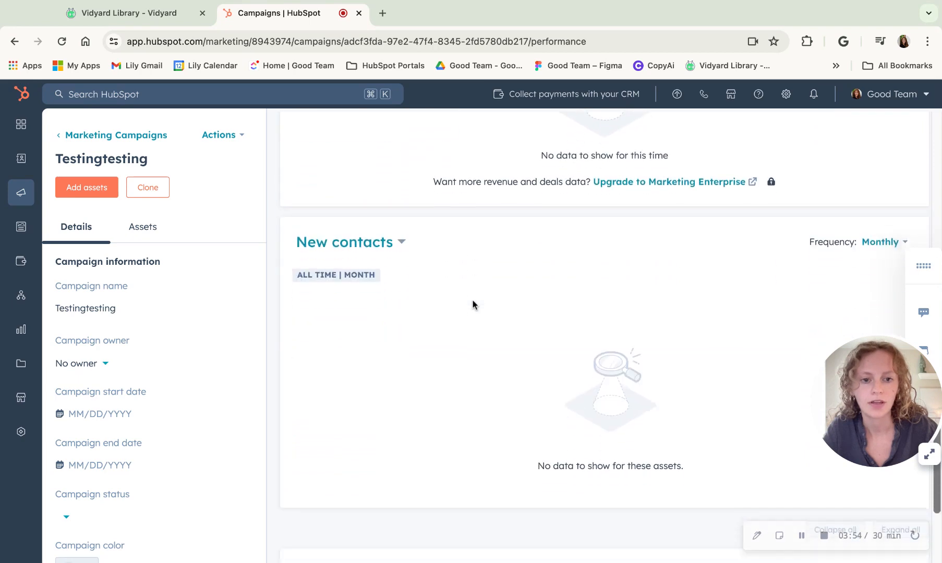
scroll(473, 305, down, 3)
scroll(471, 305, up, 10)
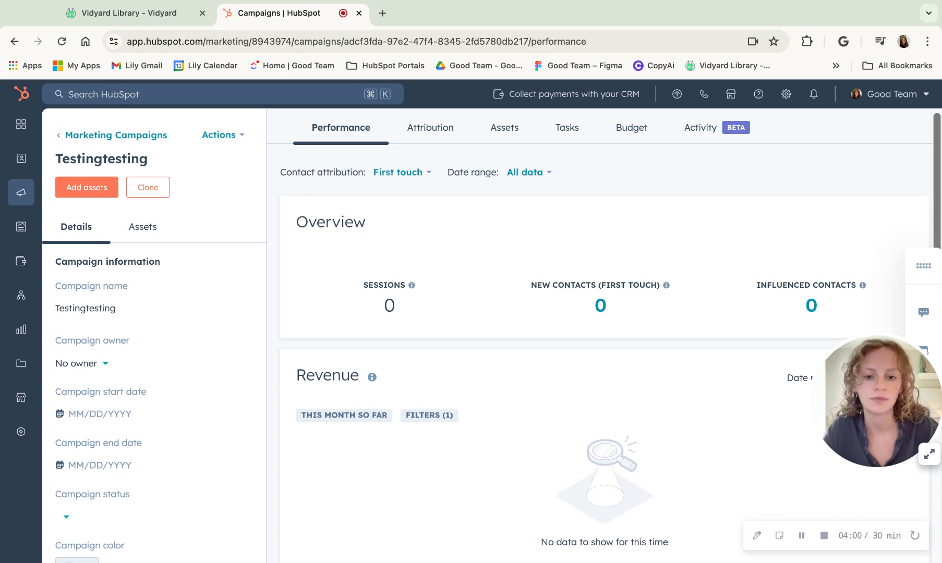
scroll(528, 264, down, 10)
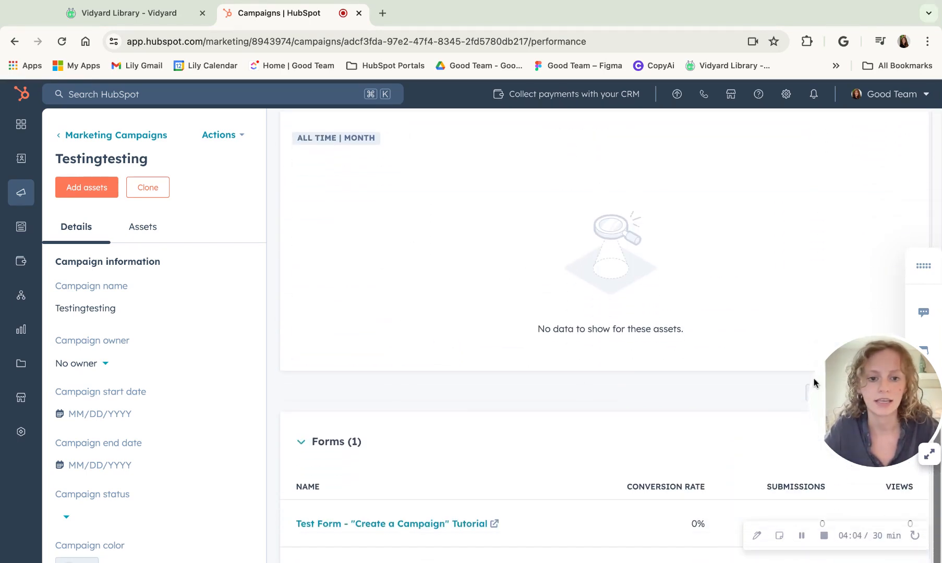
scroll(594, 374, up, 5)
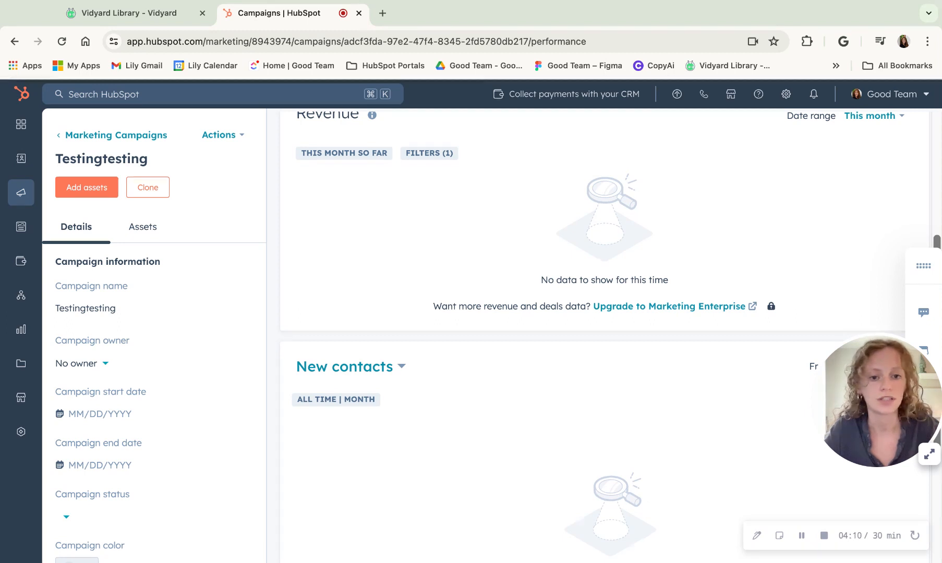
scroll(529, 416, down, 4)
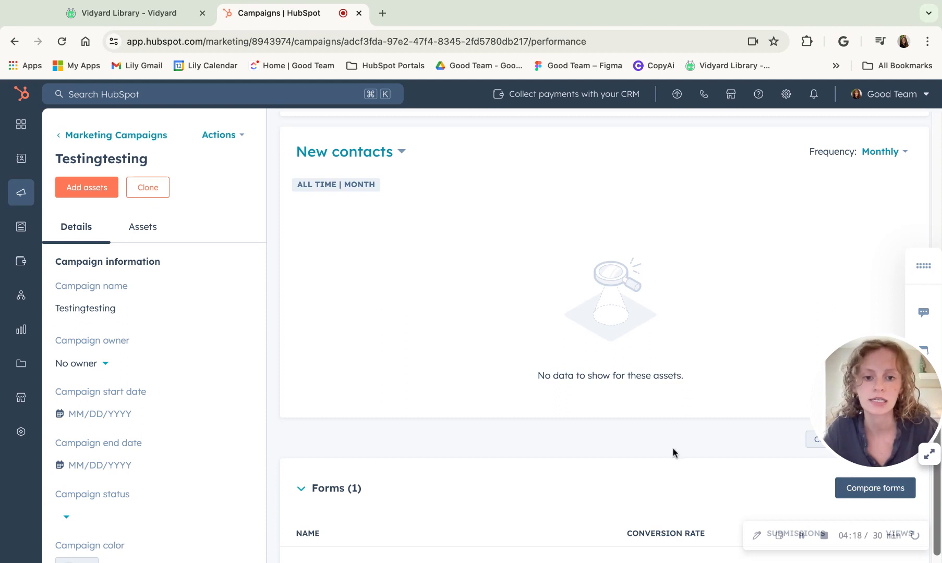
scroll(671, 270, up, 2)
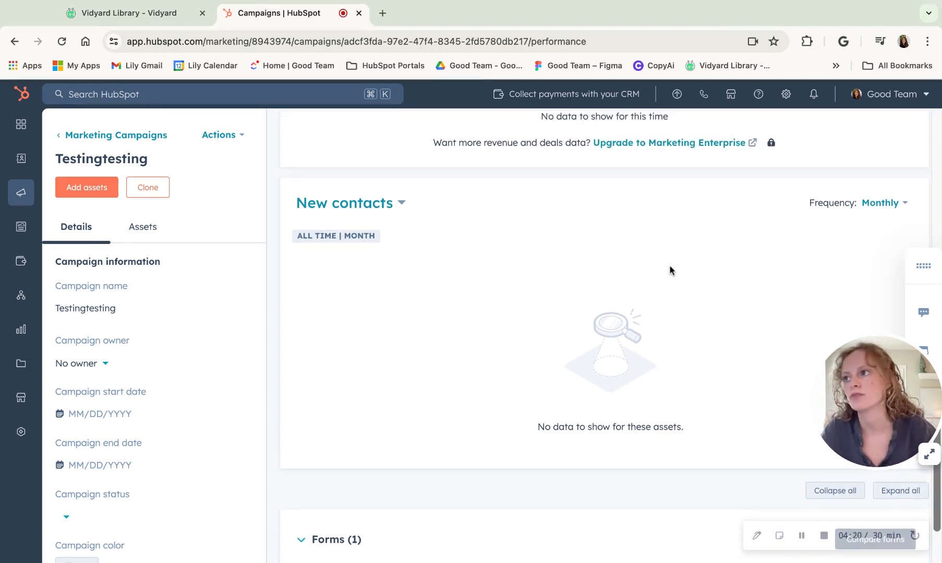